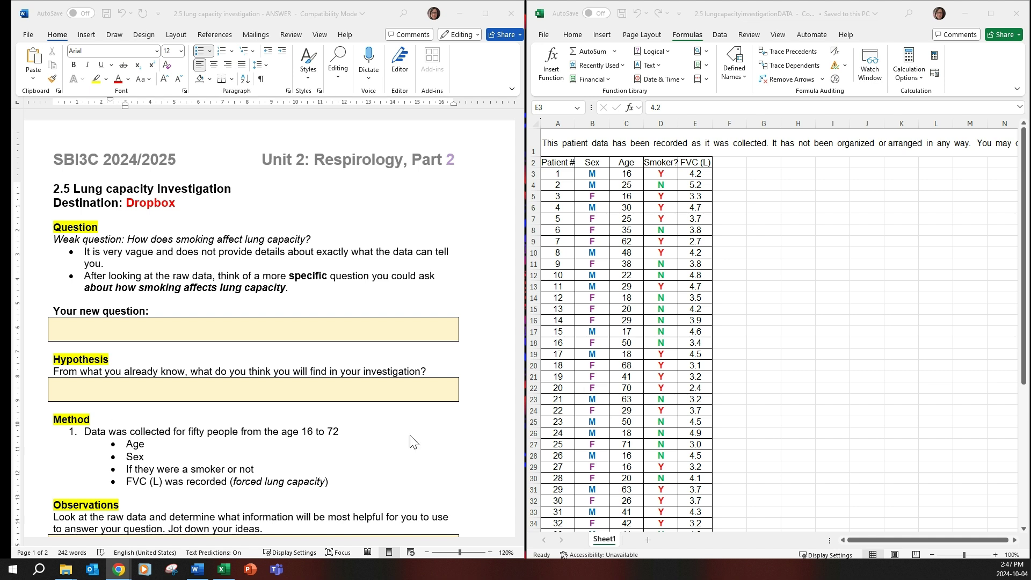
# - Switch between the patient data workbook and the Word investigation worksheet
pyautogui.click(752, 239)
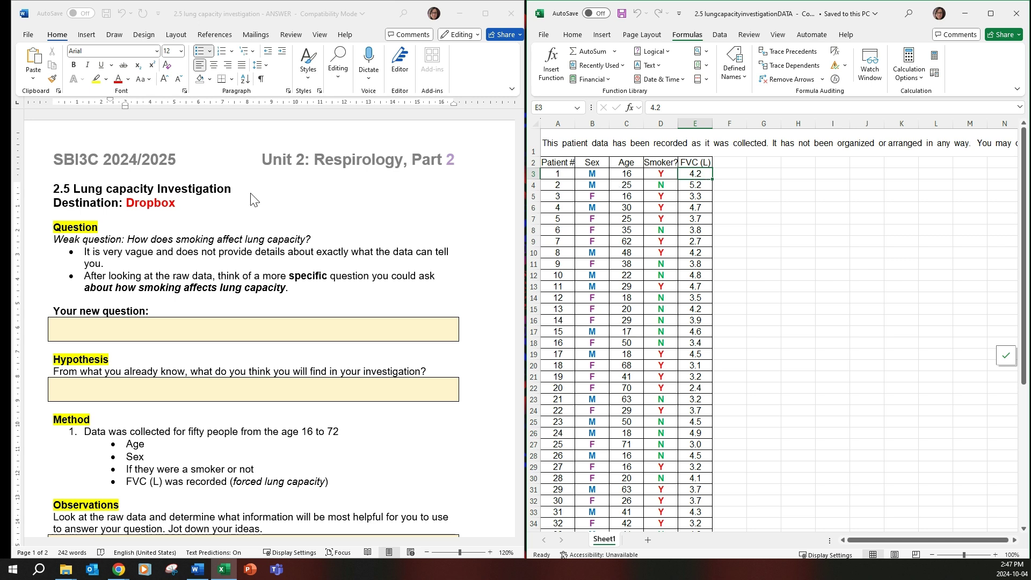
pyautogui.click(118, 569)
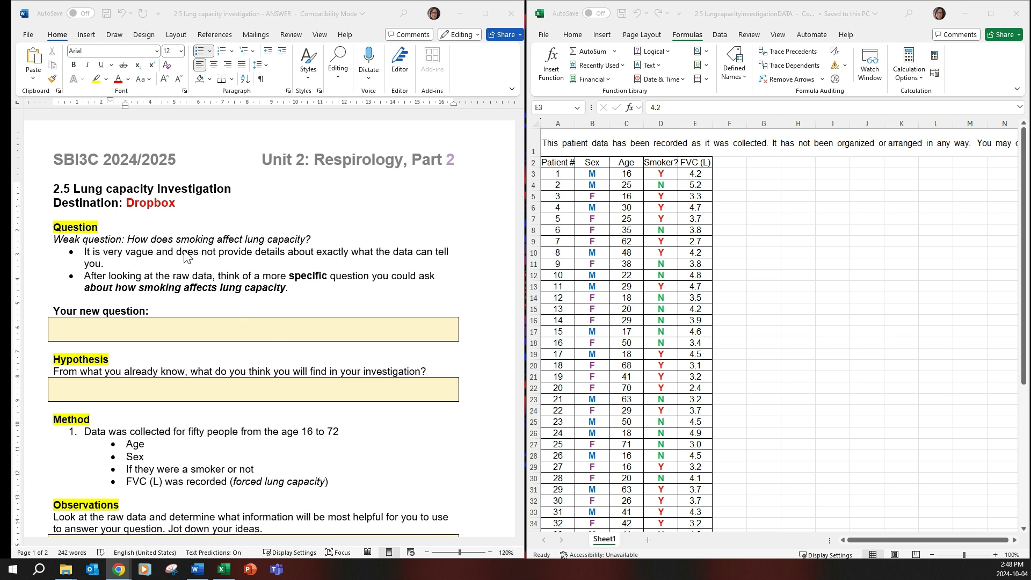
pyautogui.click(600, 161)
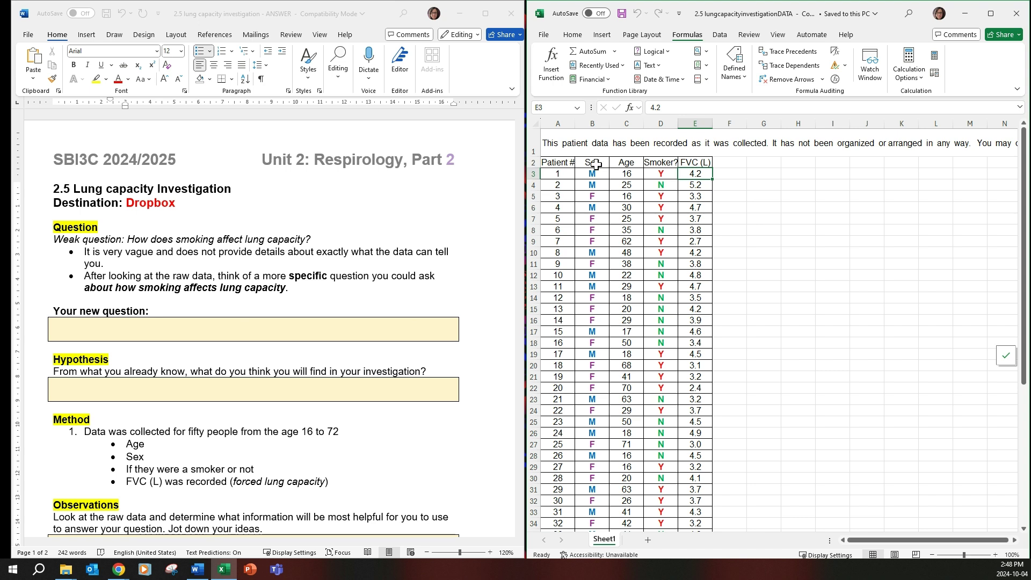
pyautogui.click(321, 333)
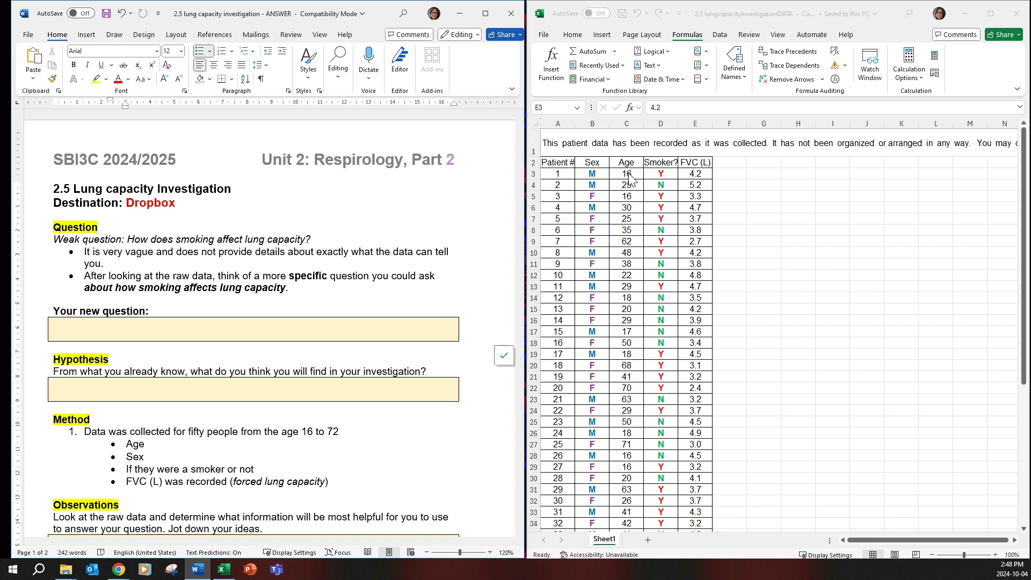
# - Select the Age values in C3:C52 of the patient data workbook
pyautogui.click(627, 211)
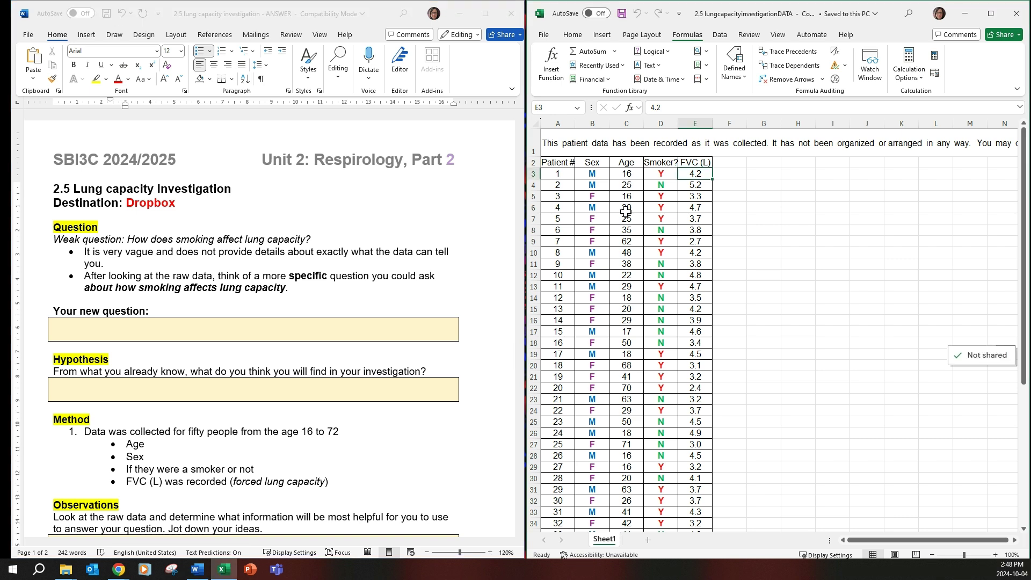
pyautogui.click(624, 173)
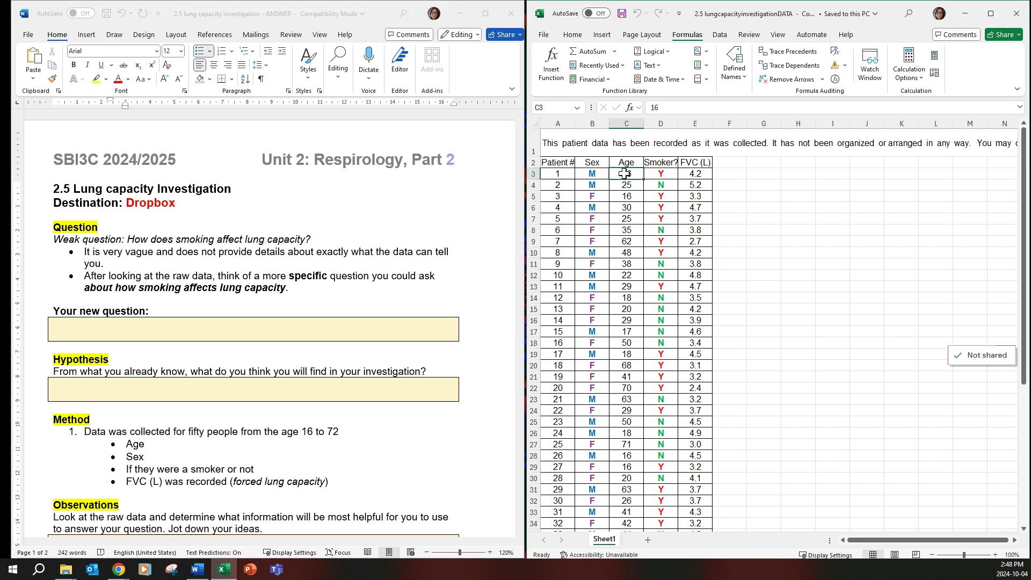
pyautogui.moveTo(624, 174); pyautogui.dragTo(621, 507)
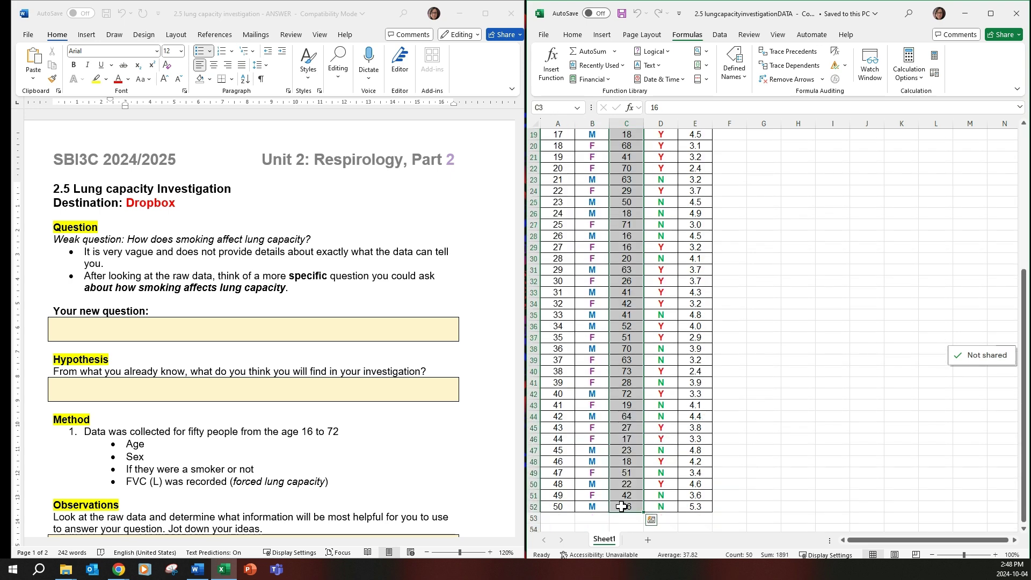
pyautogui.scroll(6, 681, 190)
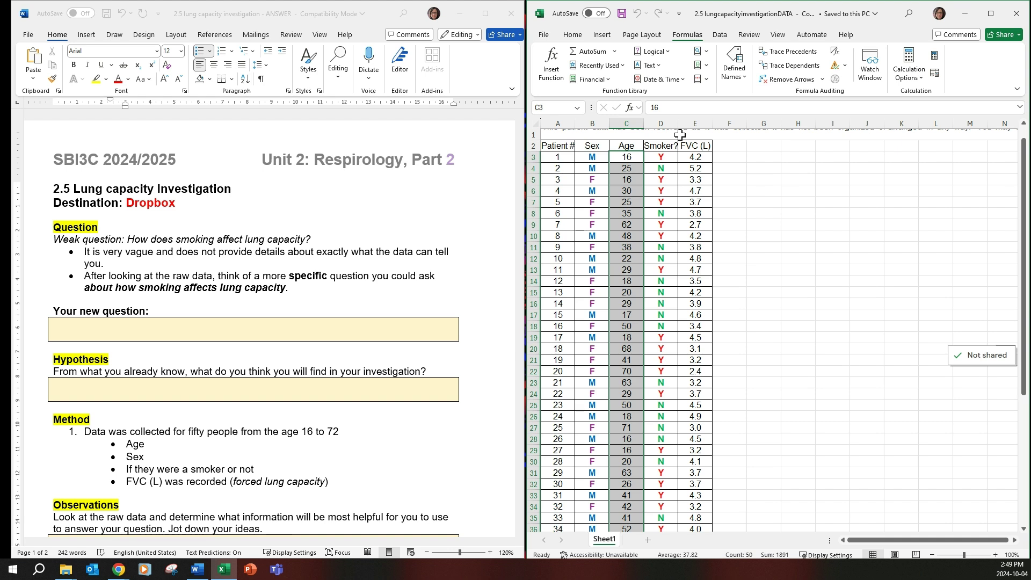
# - Sort Age smallest to largest, expanding the selection so whole patient rows move together
pyautogui.click(720, 34)
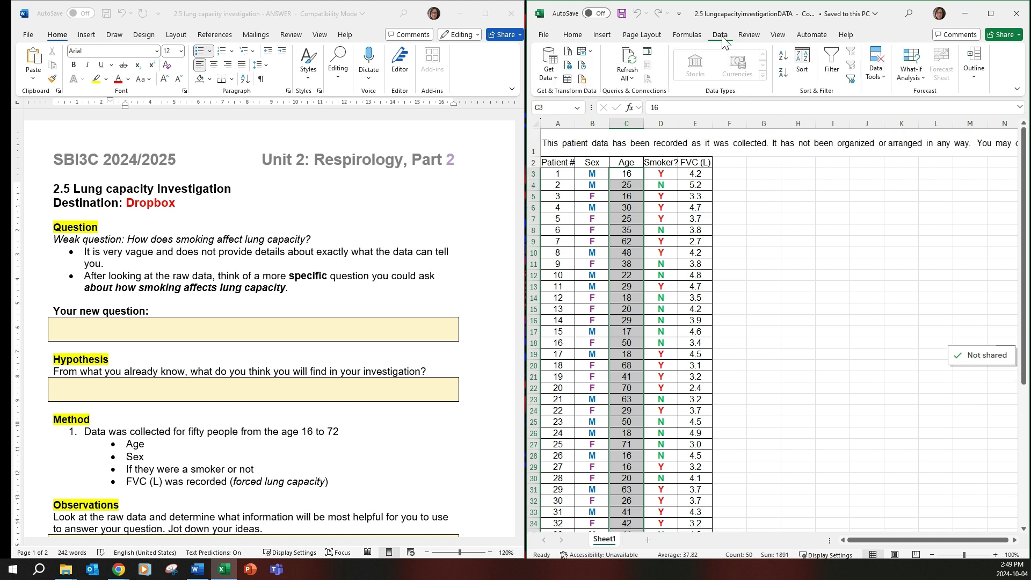
pyautogui.click(786, 60)
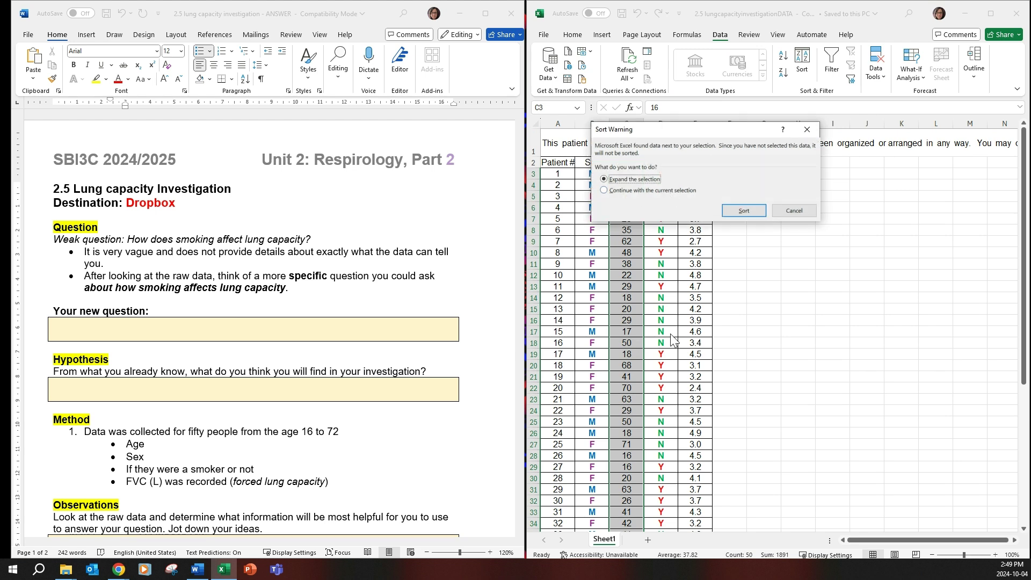
pyautogui.click(746, 212)
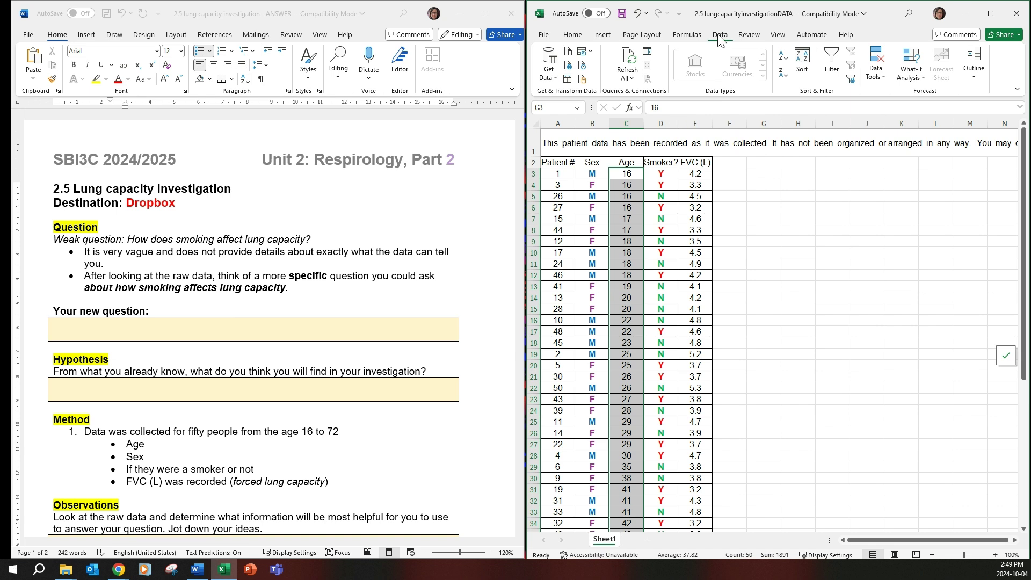
pyautogui.click(784, 59)
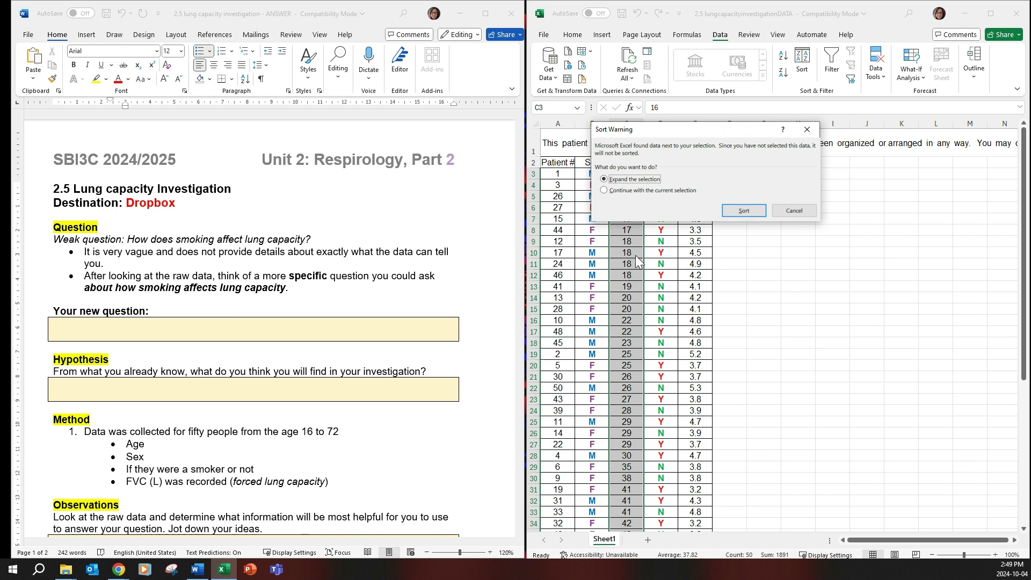
pyautogui.click(751, 210)
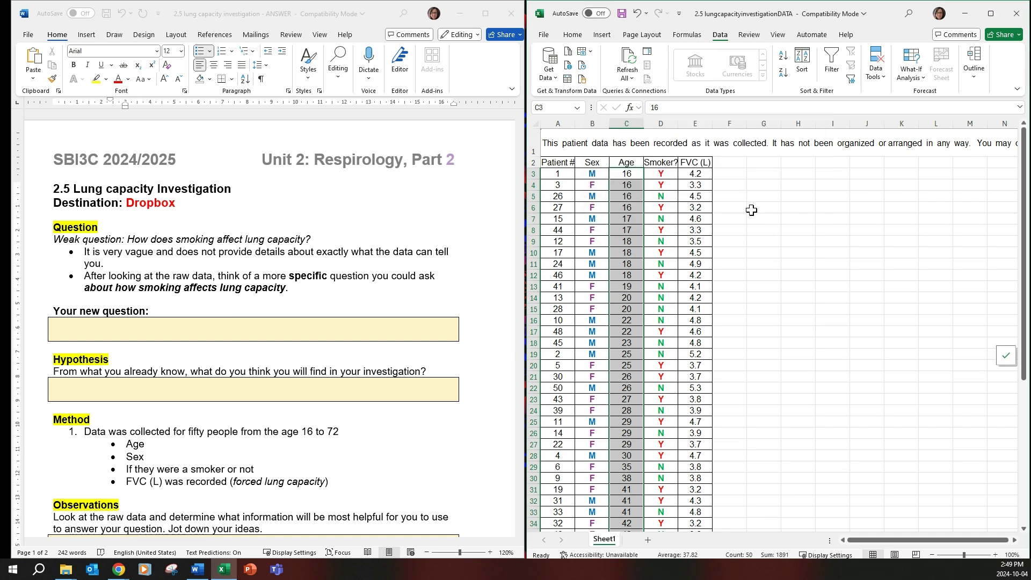
pyautogui.click(594, 184)
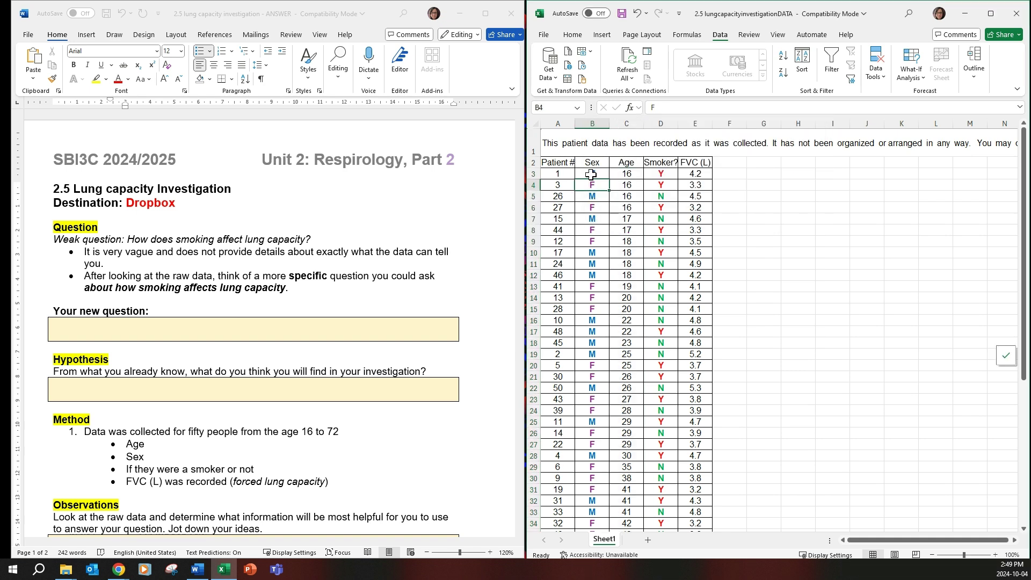
pyautogui.moveTo(591, 174); pyautogui.dragTo(590, 502)
pyautogui.scroll(6, 630, 282)
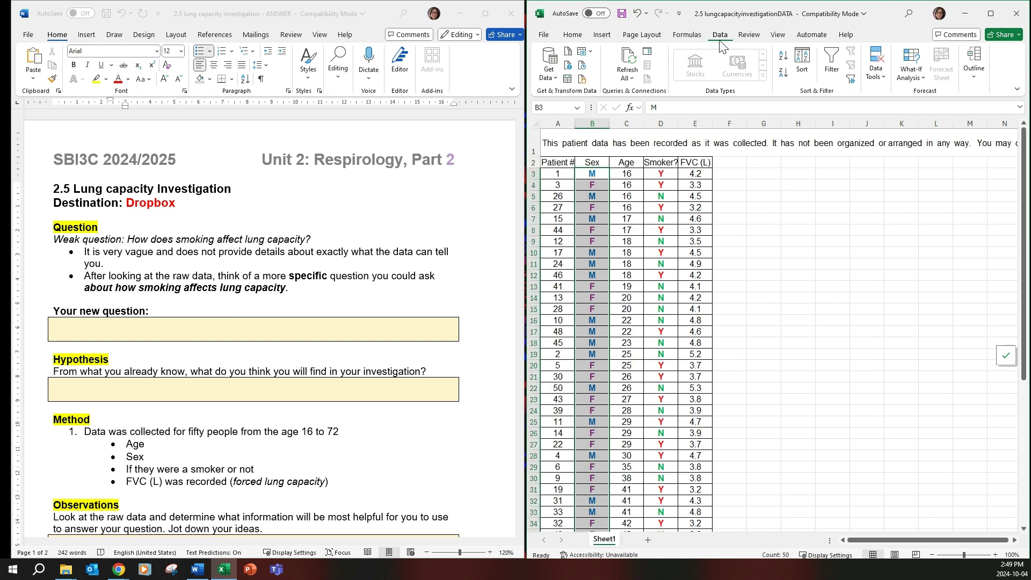
pyautogui.click(783, 59)
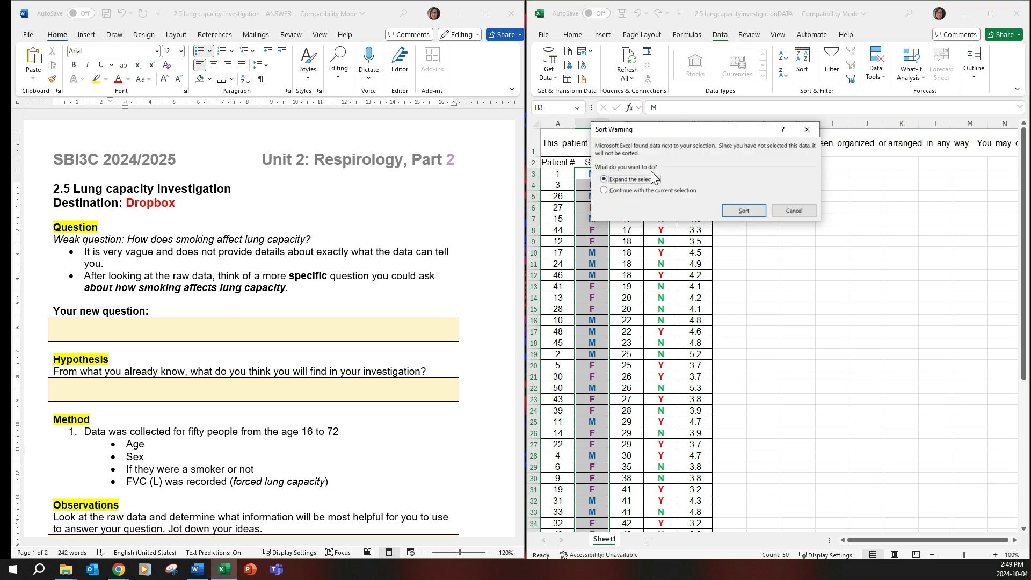
pyautogui.click(744, 215)
pyautogui.scroll(-3, 641, 230)
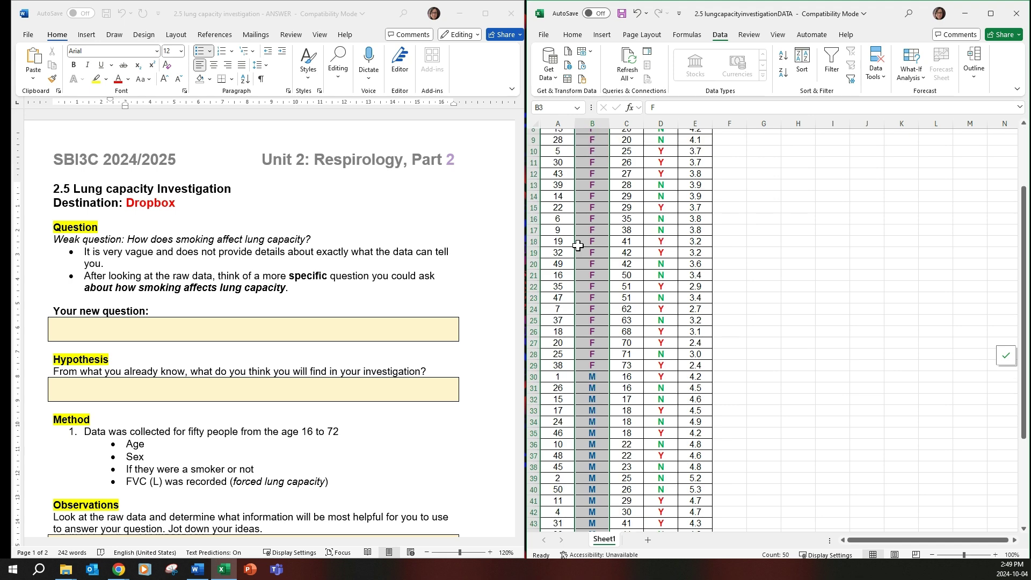
pyautogui.scroll(-7, 578, 245)
pyautogui.scroll(7, 595, 374)
pyautogui.scroll(3, 593, 378)
pyautogui.hotkey('ctrl', 'z')
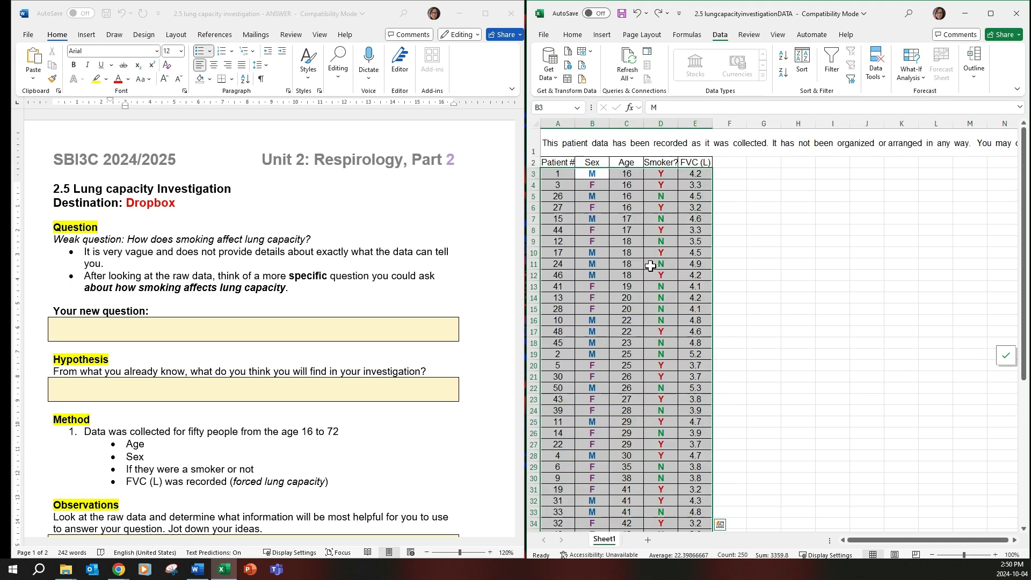
pyautogui.click(665, 174)
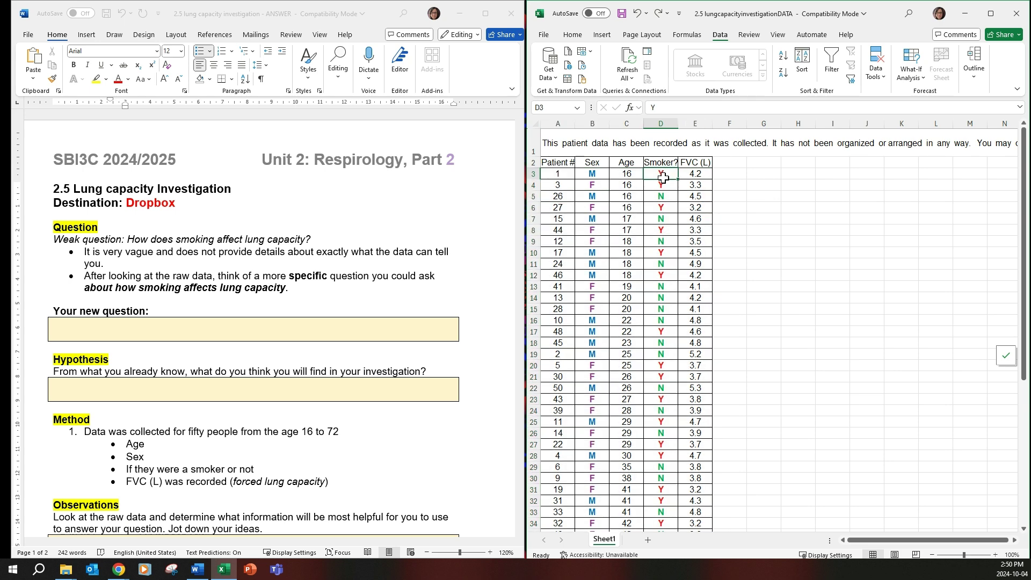
pyautogui.moveTo(663, 179); pyautogui.dragTo(653, 514)
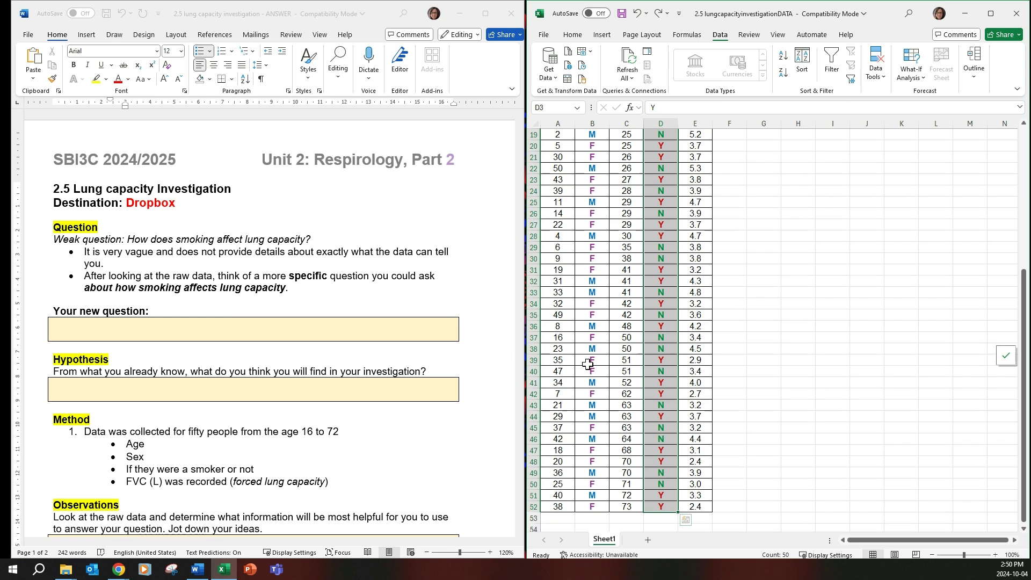
pyautogui.scroll(6, 686, 233)
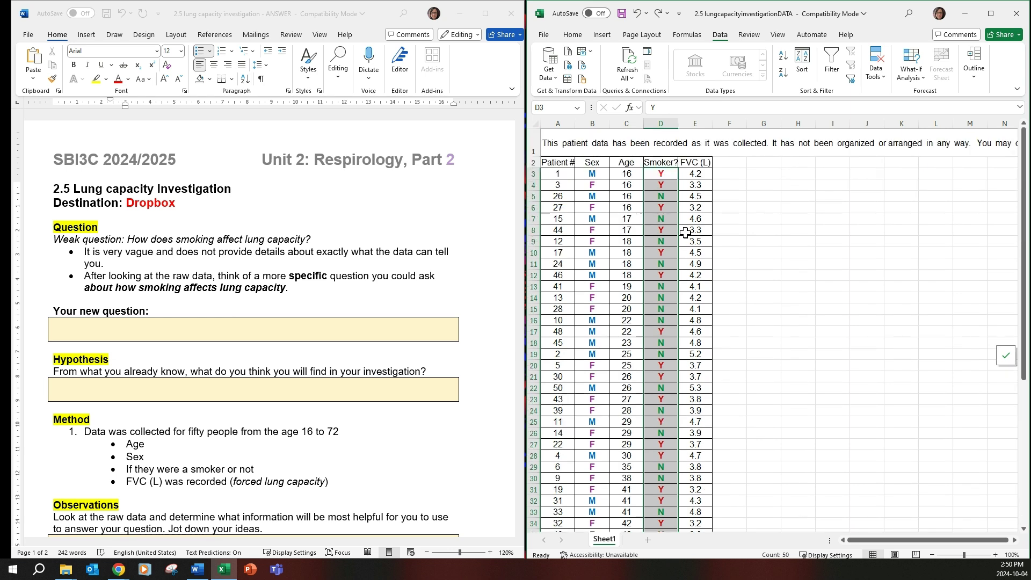
pyautogui.click(641, 183)
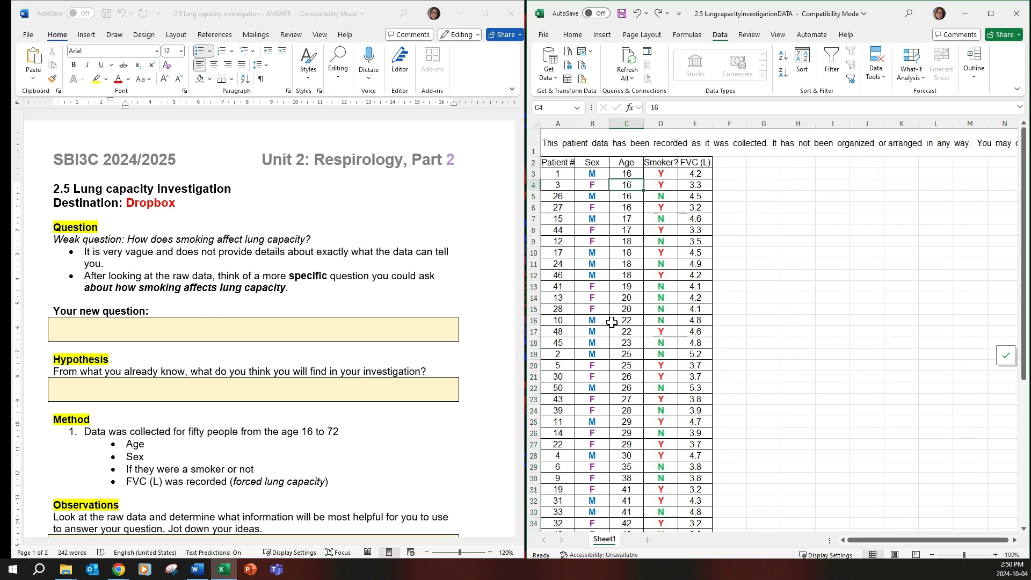
pyautogui.click(596, 175)
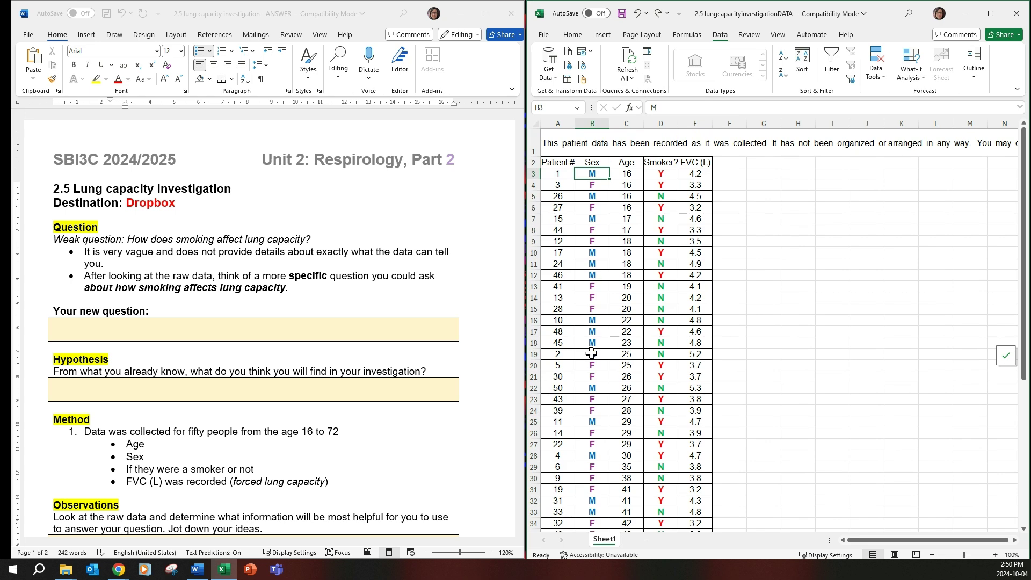
# - Scroll the Word worksheet past Observations, Results and Analysis to the page 2 Conclusion questions
pyautogui.scroll(-1, 299, 361)
pyautogui.scroll(-4, 299, 361)
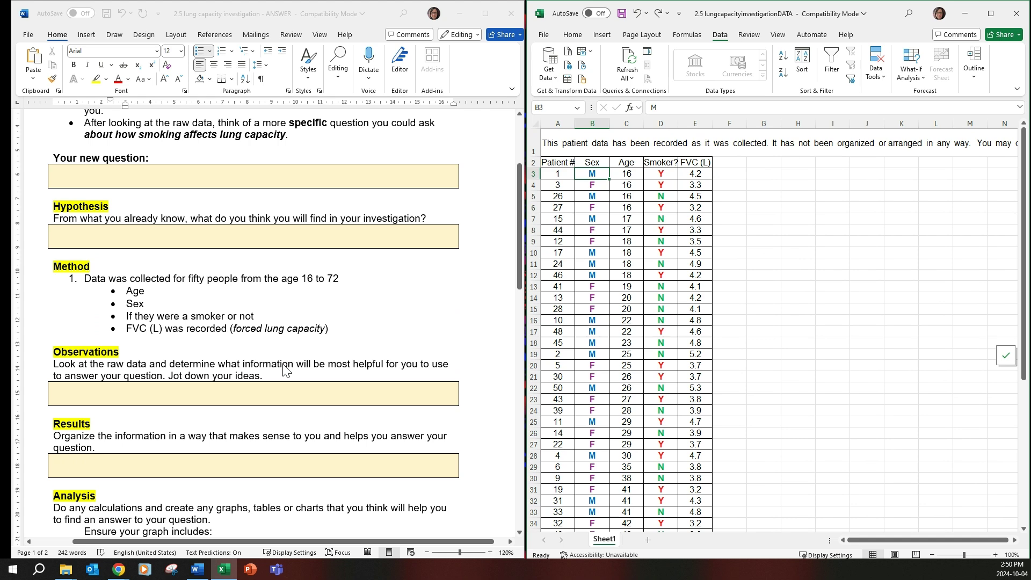
pyautogui.scroll(-1, 286, 371)
pyautogui.scroll(-4, 188, 309)
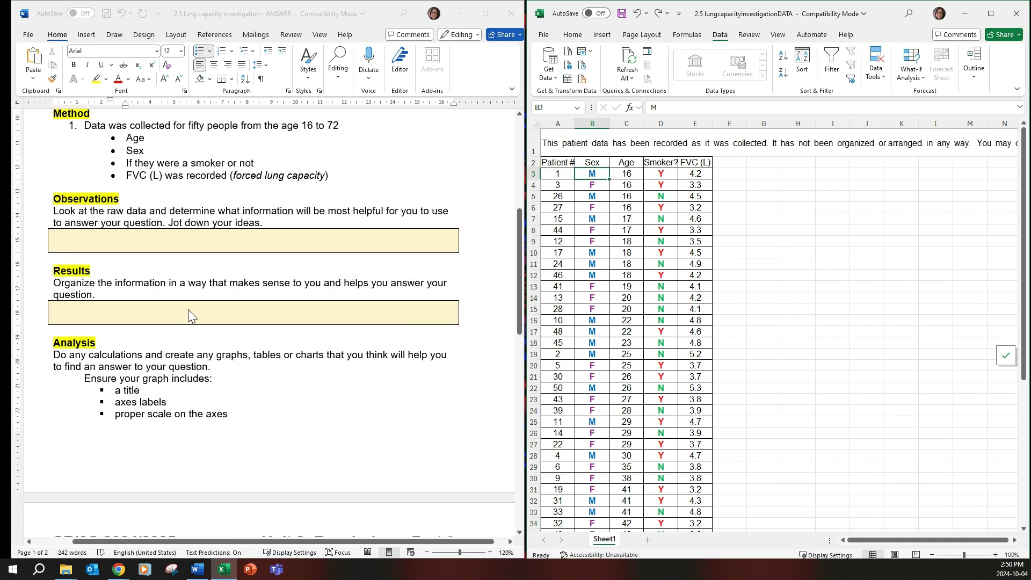
pyautogui.scroll(-5, 188, 310)
pyautogui.scroll(-4, 280, 259)
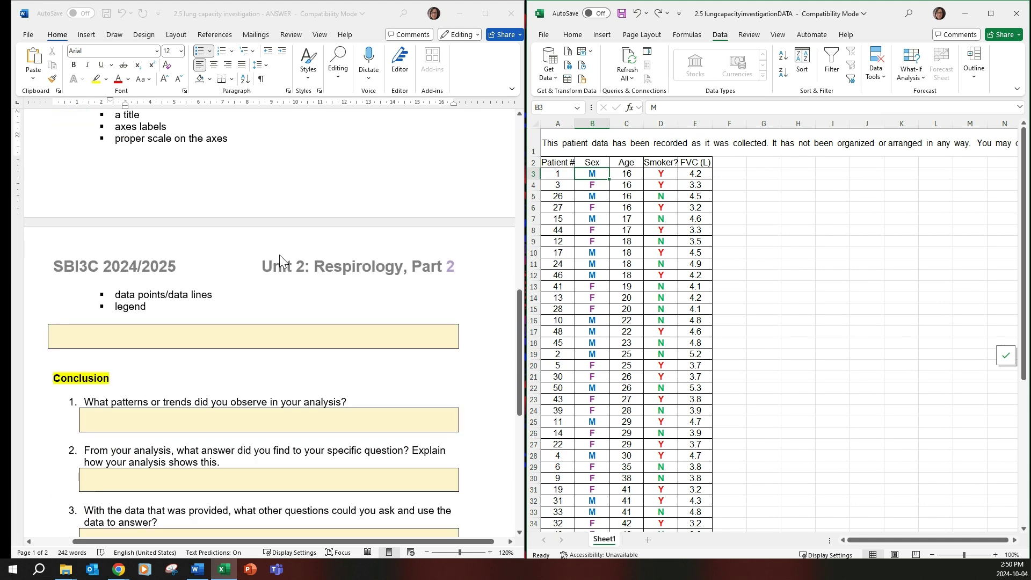
pyautogui.scroll(-1, 280, 259)
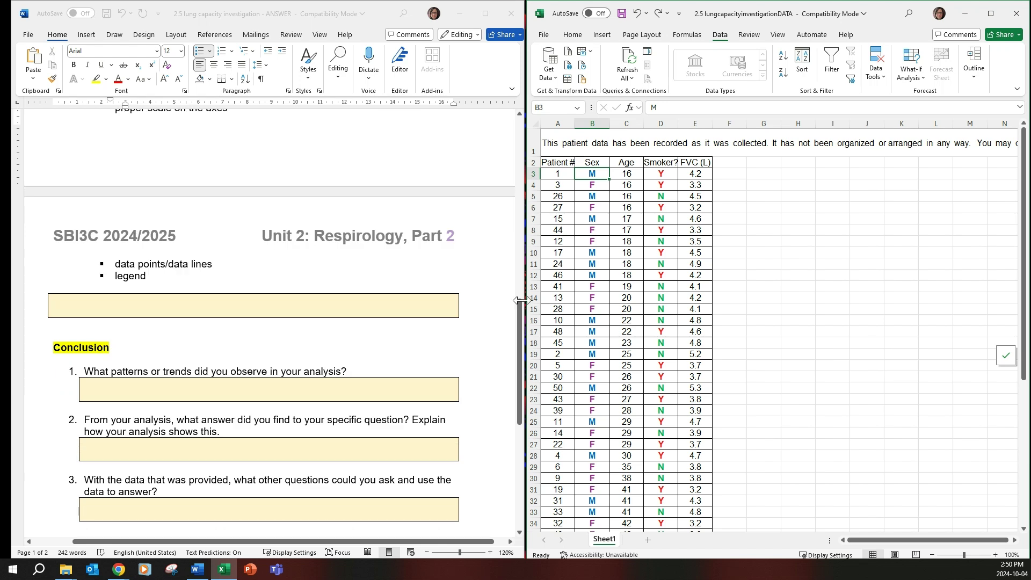
pyautogui.scroll(-4, 263, 380)
pyautogui.scroll(-5, 263, 380)
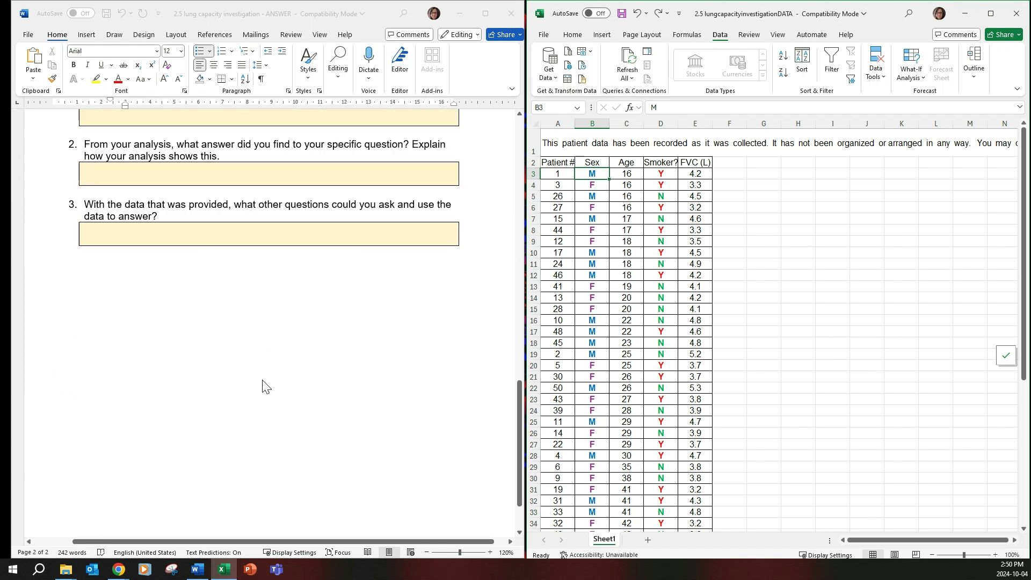
pyautogui.scroll(6, 263, 381)
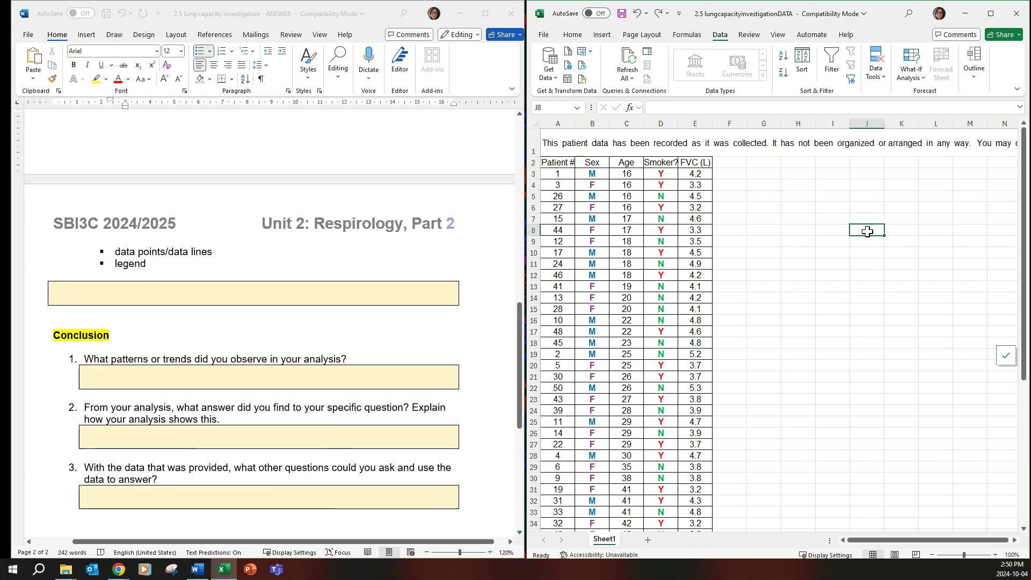